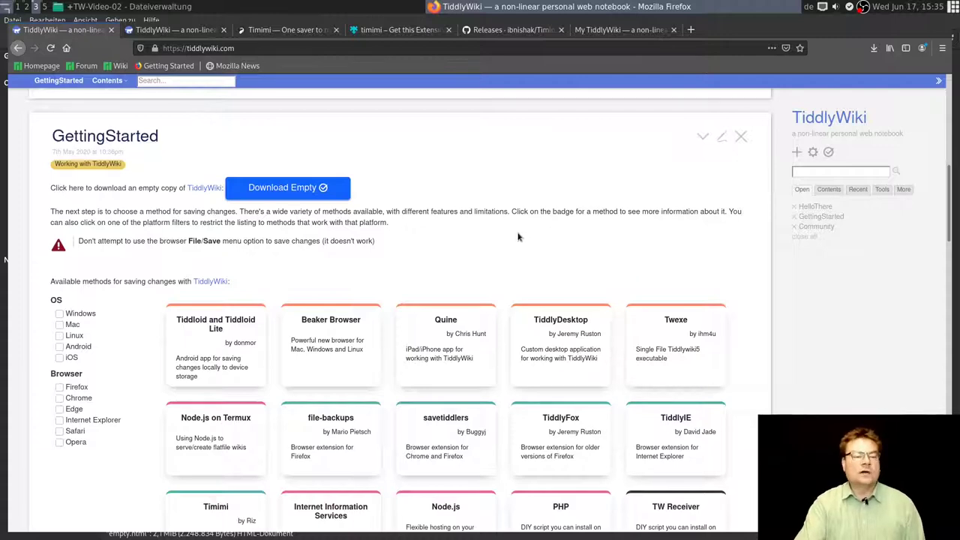
Scroll down and back up through the saving-methods cards on the GettingStarted tiddler
scroll(518, 237, "down", 4)
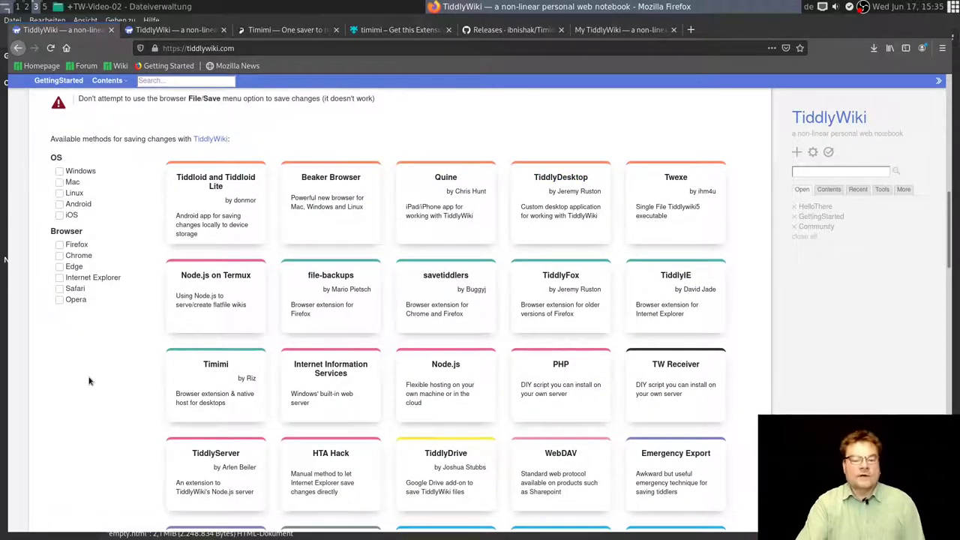
scroll(88, 381, "down", 2)
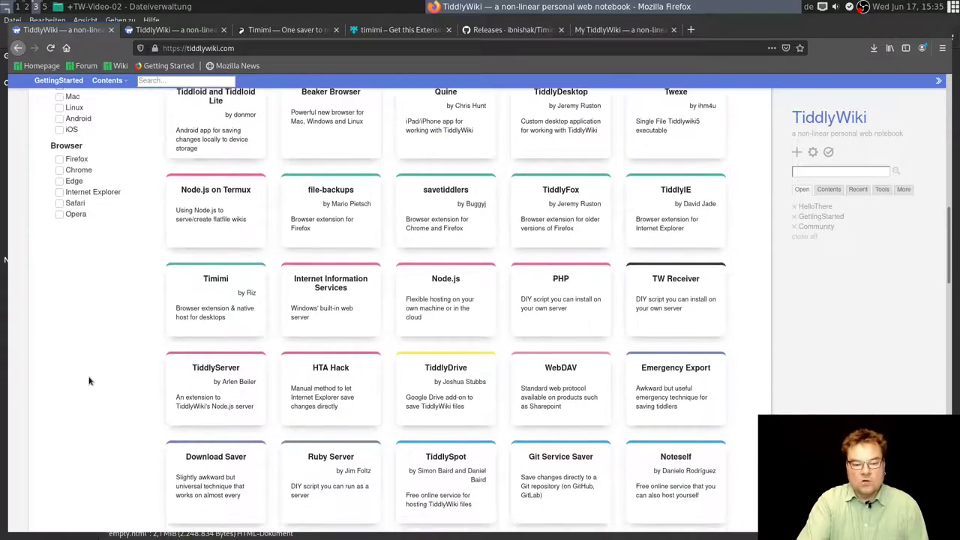
scroll(102, 379, "up", 3)
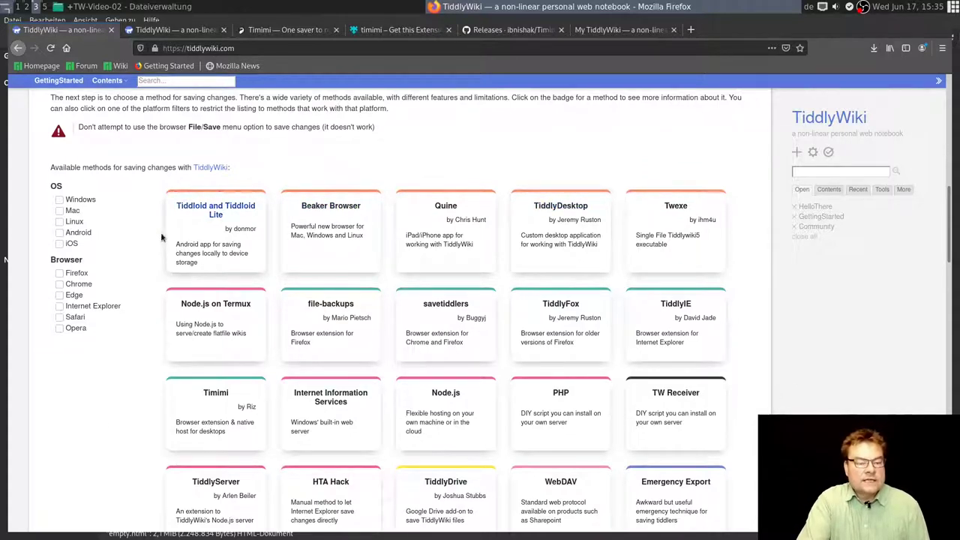
scroll(187, 251, "up", 2)
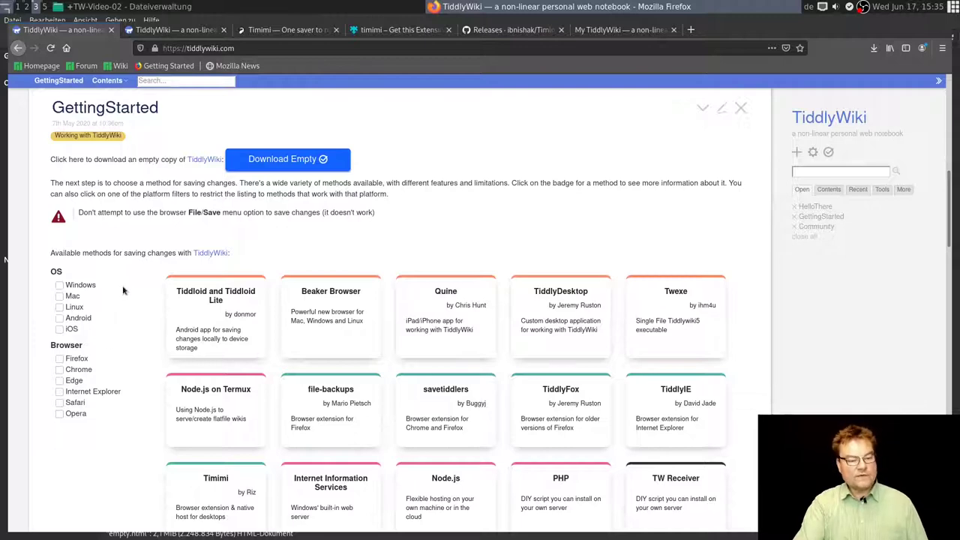
left_click(59, 307)
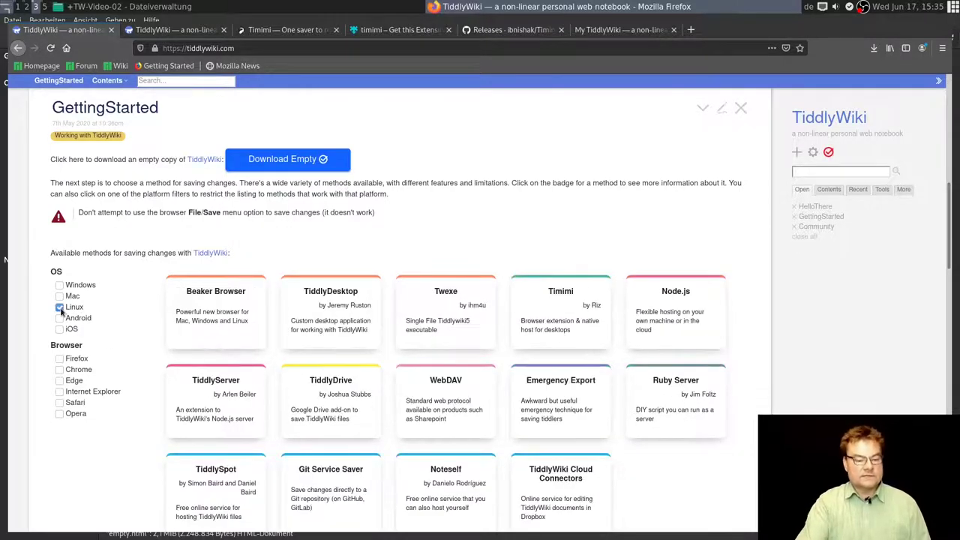
scroll(722, 432, "down", 3)
scroll(721, 433, "up", 2)
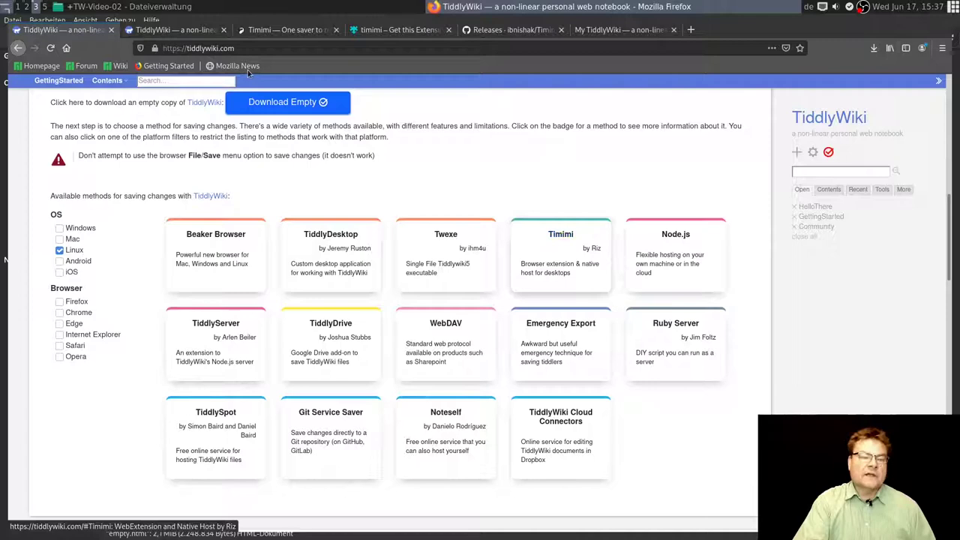
Open the Timimi saver's tiddler from the second tab and follow its project link
left_click(189, 35)
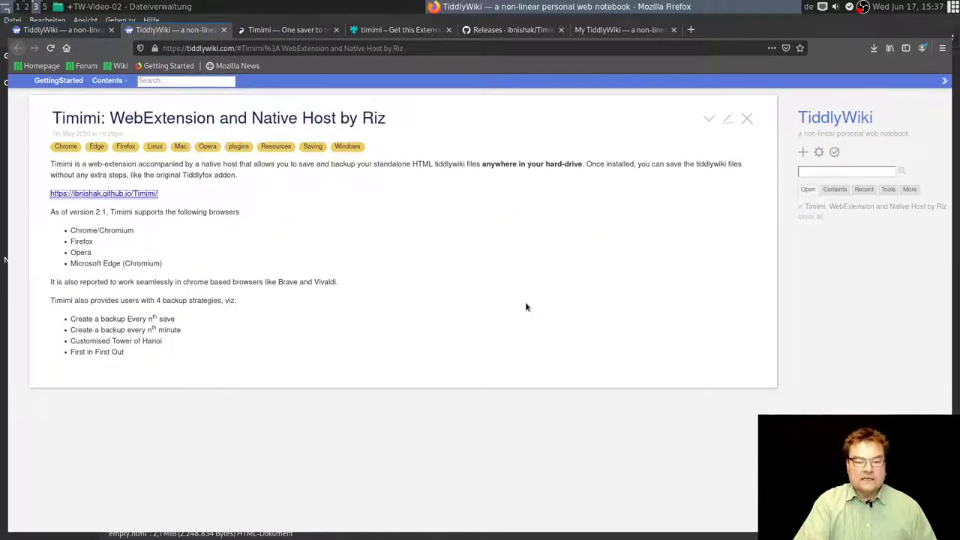
left_click(91, 197)
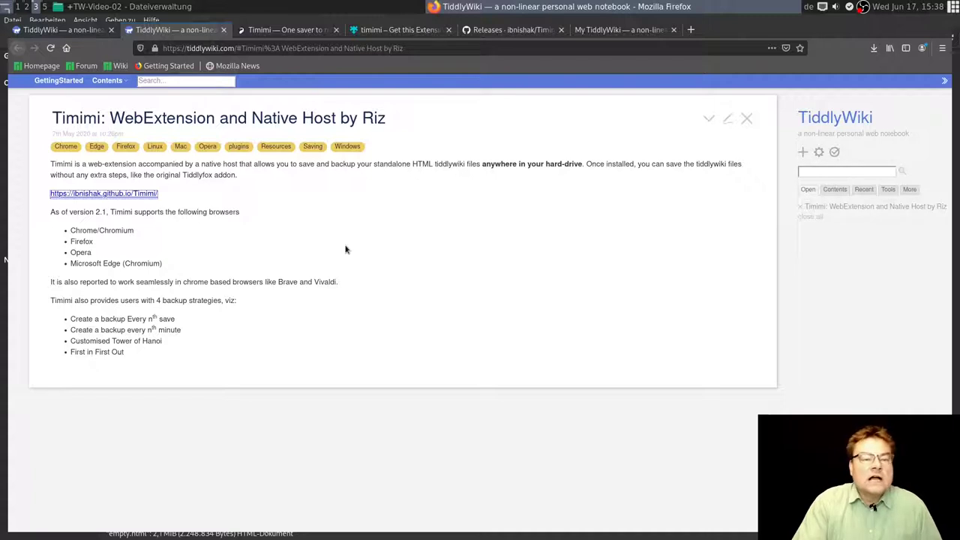
Follow the Timimi site's Firefox-on-Linux instructions to the timimi page on Firefox Add-ons
left_click(285, 30)
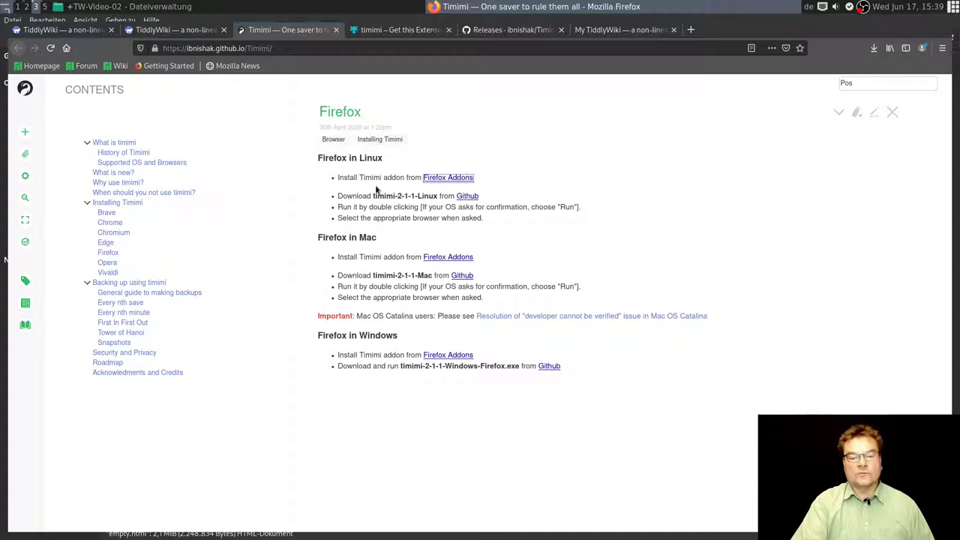
left_click(466, 181)
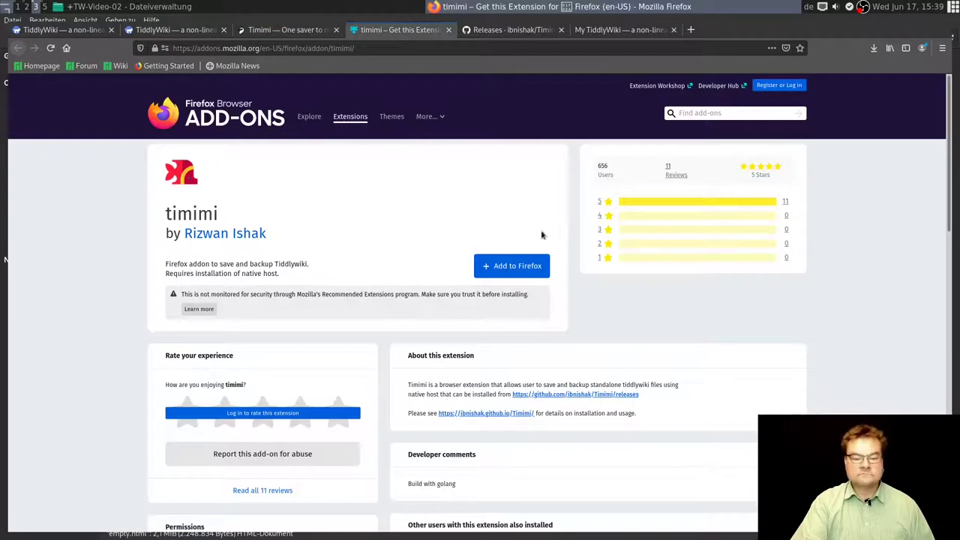
Add timimi to Firefox, grant its permissions, and allow it in Private Windows
left_click(516, 267)
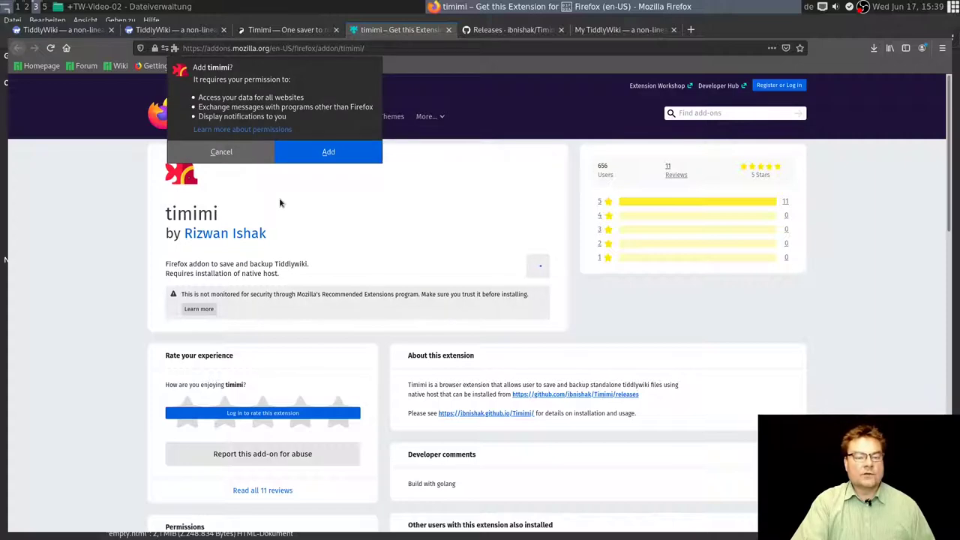
left_click(329, 152)
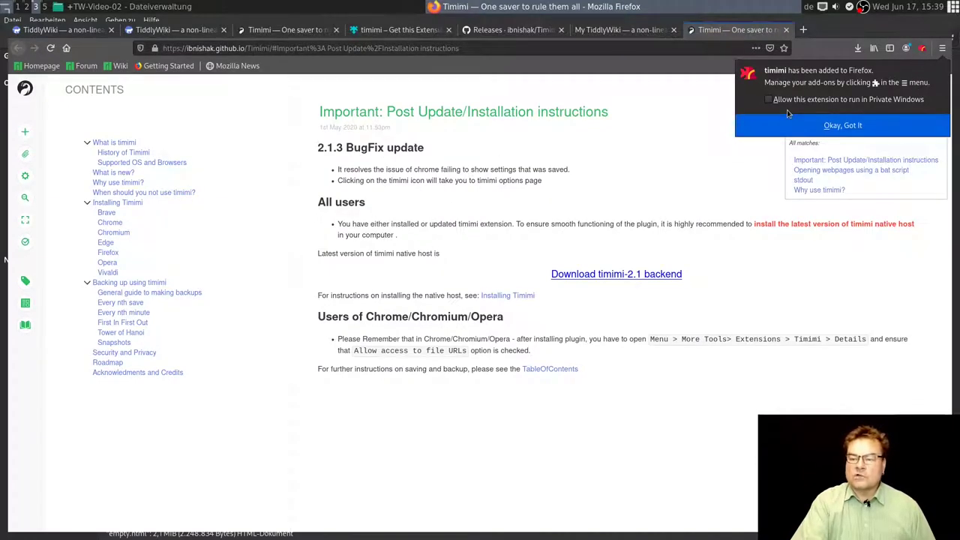
left_click(769, 100)
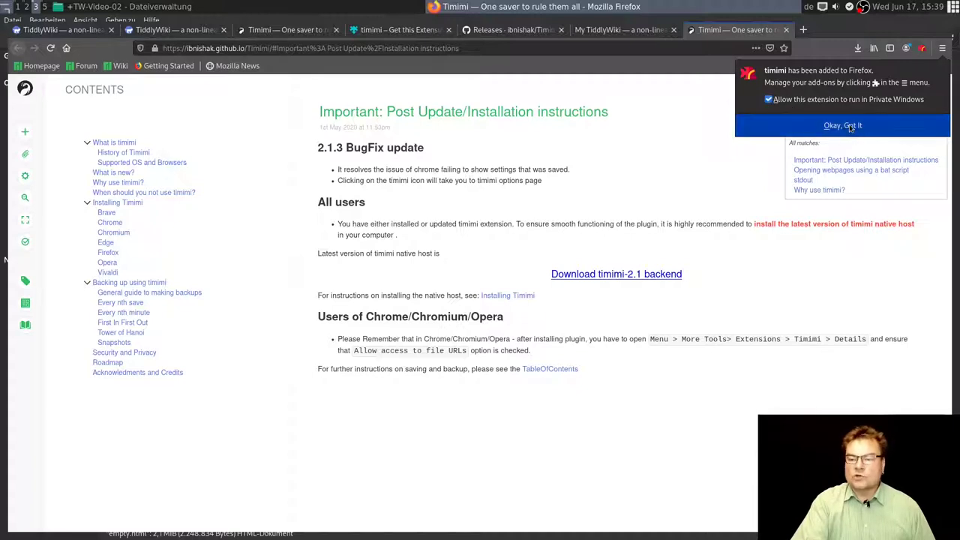
Dismiss the extension-added notice with Okay, Got It
left_click(851, 128)
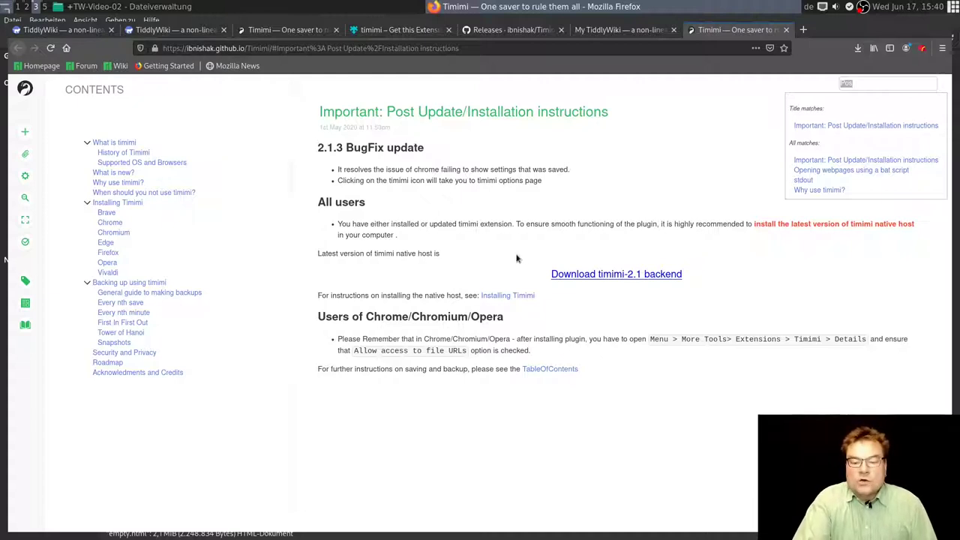
Download the timimi-2-1-1-Linux asset from the GitHub Version 2.1 release page
left_click(614, 276)
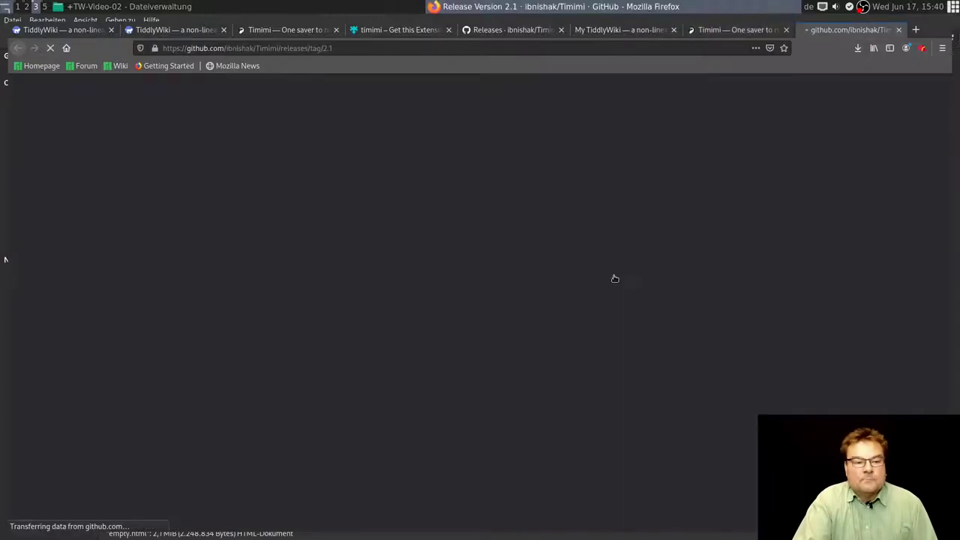
scroll(612, 276, "down", 1)
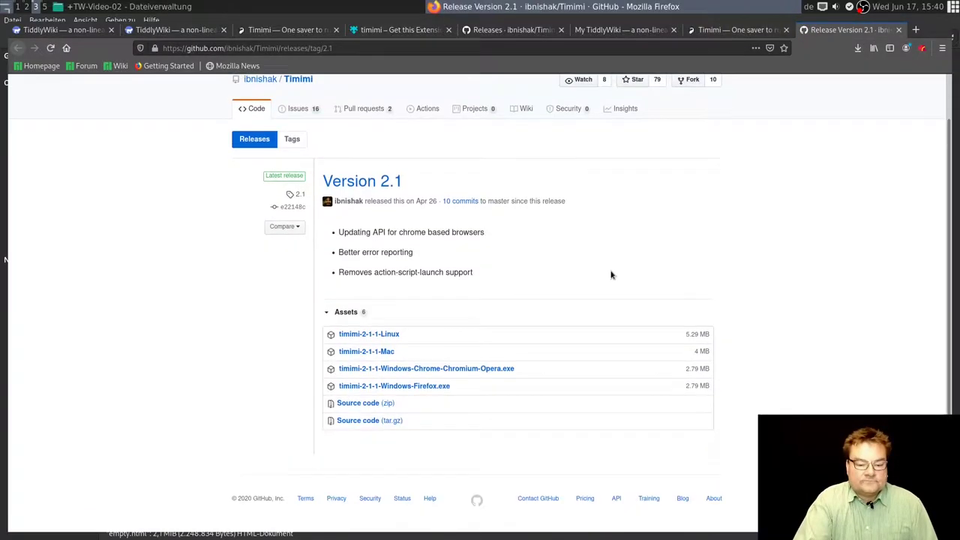
left_click(374, 338)
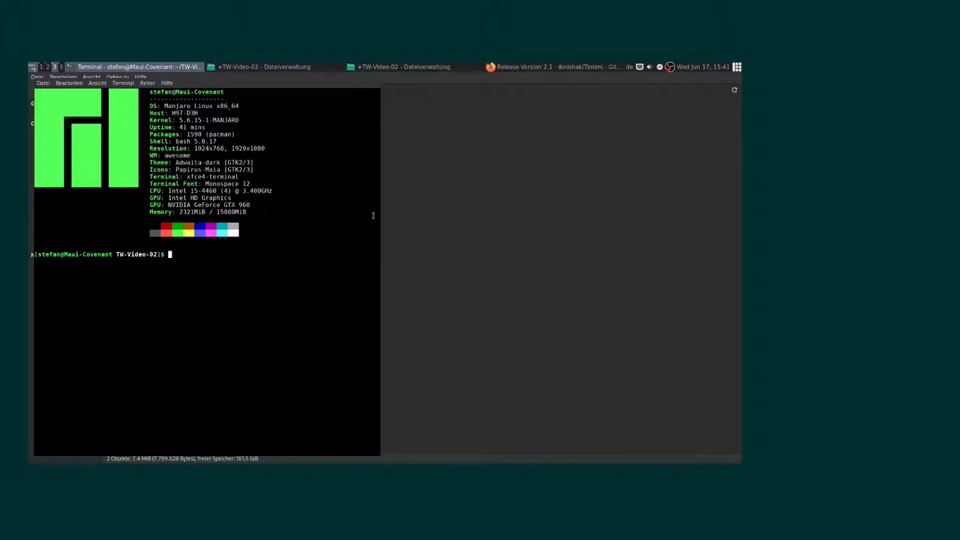
Make timimi-2-1-1-Linux executable with chmod u+x and confirm permissions via ls -l
type("./t1")
key("BackSpace")
key("BackSpace")
key("BackSpace")
key("BackSpace")
type("ls -l")
key("Return")
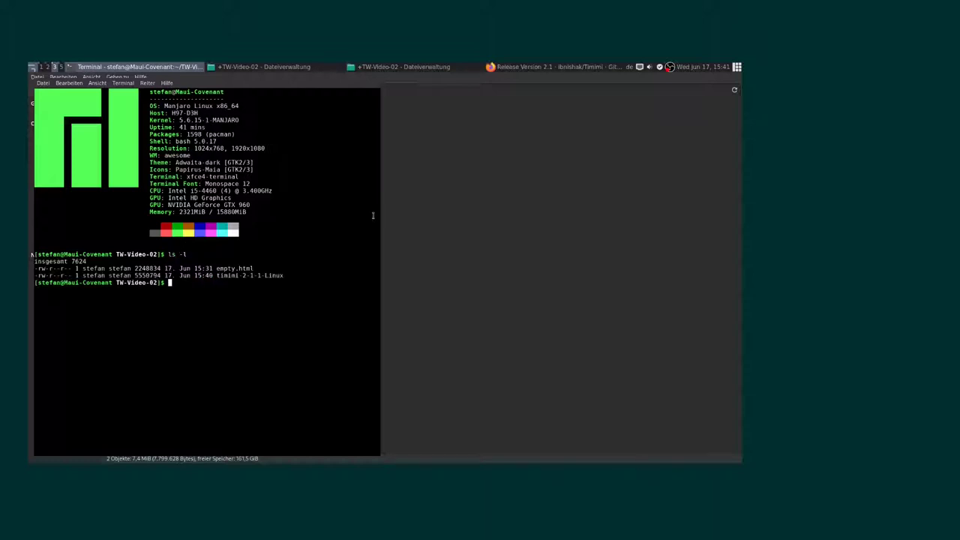
type("chmod u+x timimi-2-1-1-Linux")
key("Return")
type("ls -l")
key("Return")
Run the timimi-2-1-1-Linux installer and install the native host for firefox
type(".")
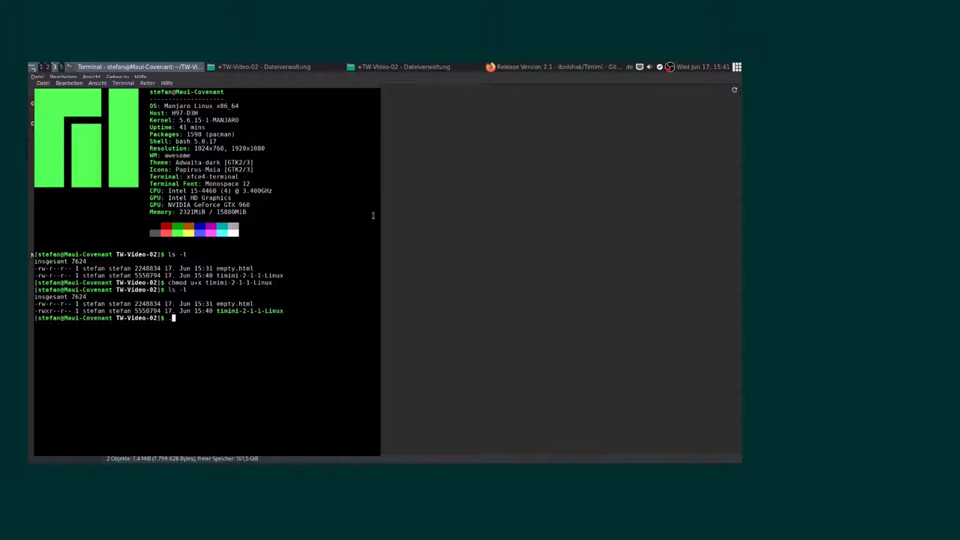
type("/timimi-2-1-1-Linux")
key("Return")
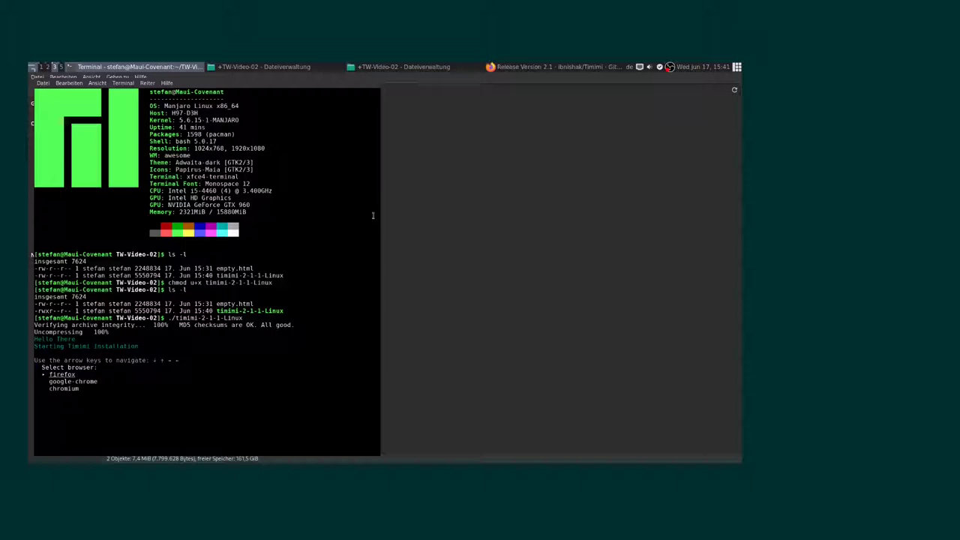
key("Return")
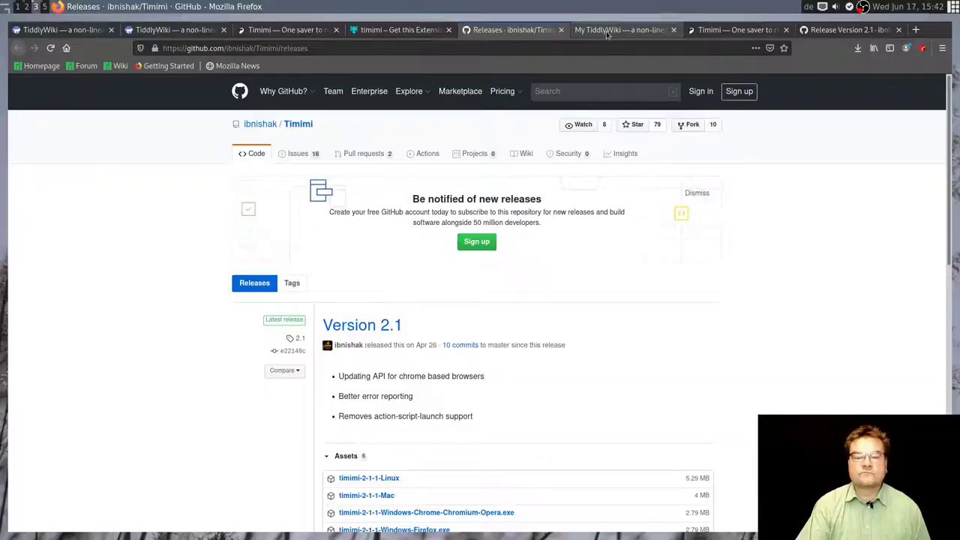
Switch to the My TiddlyWiki empty.html tab in Firefox
left_click(607, 31)
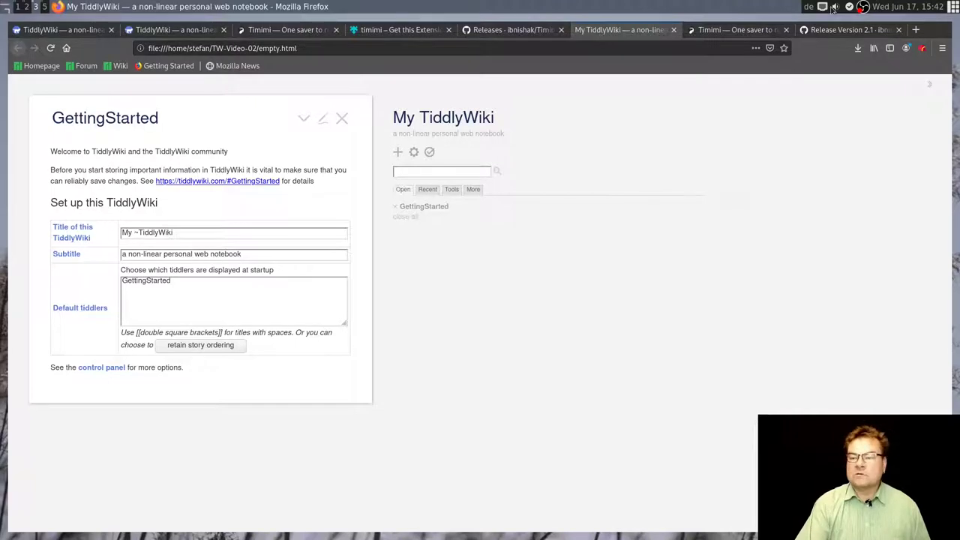
Open timimi's preferences from its toolbar icon and look over the backup settings
left_click(923, 50)
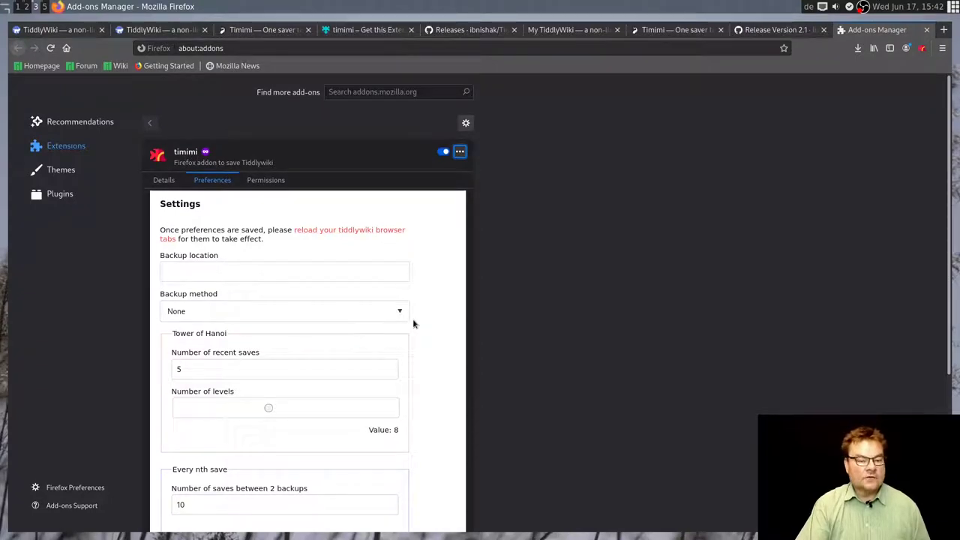
scroll(414, 324, "down", 5)
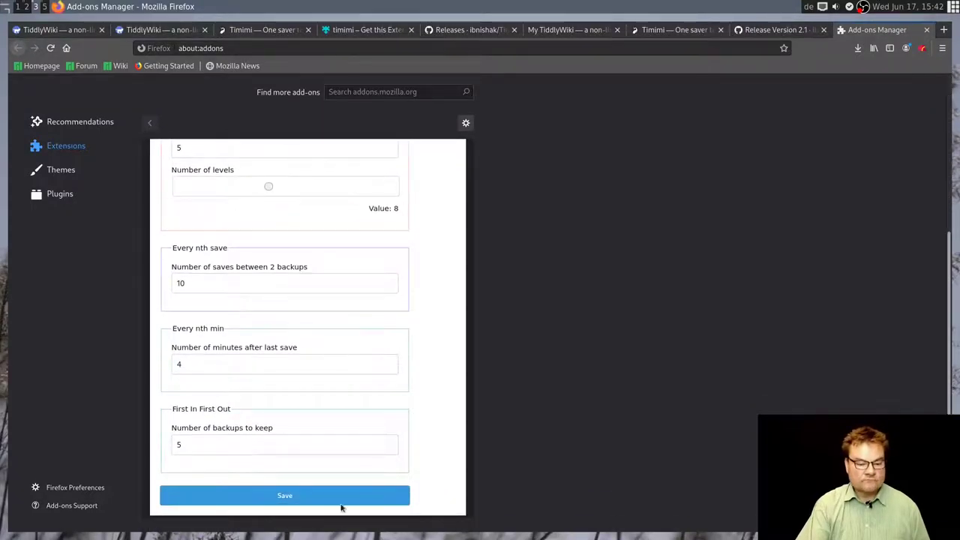
scroll(419, 315, "up", 5)
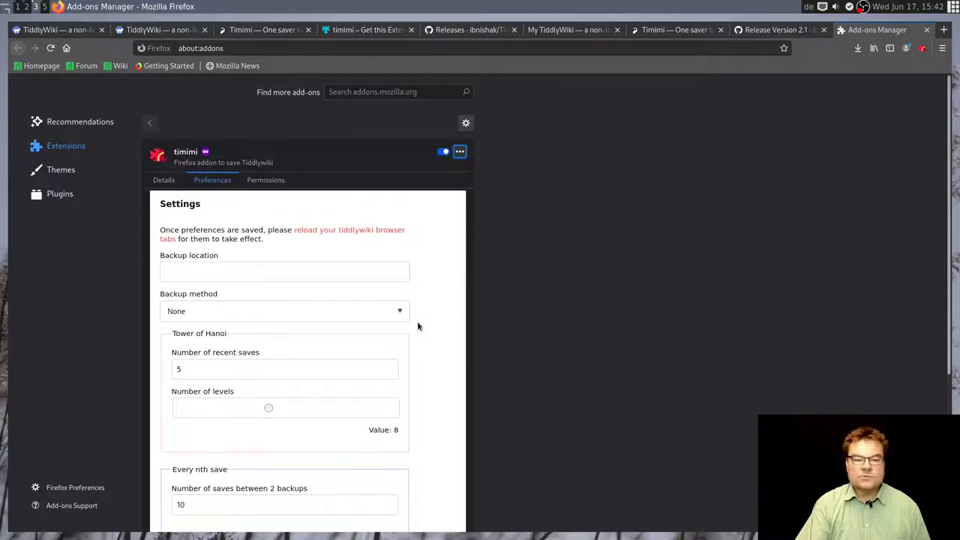
Create and save tiddler 'first Tiddler' with tag test and body text 'test'
left_click(927, 30)
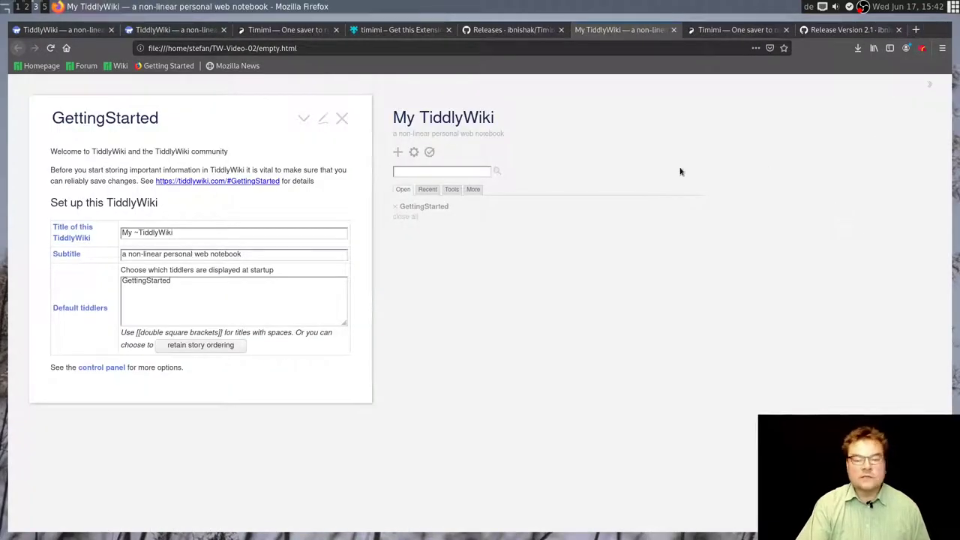
left_click(398, 152)
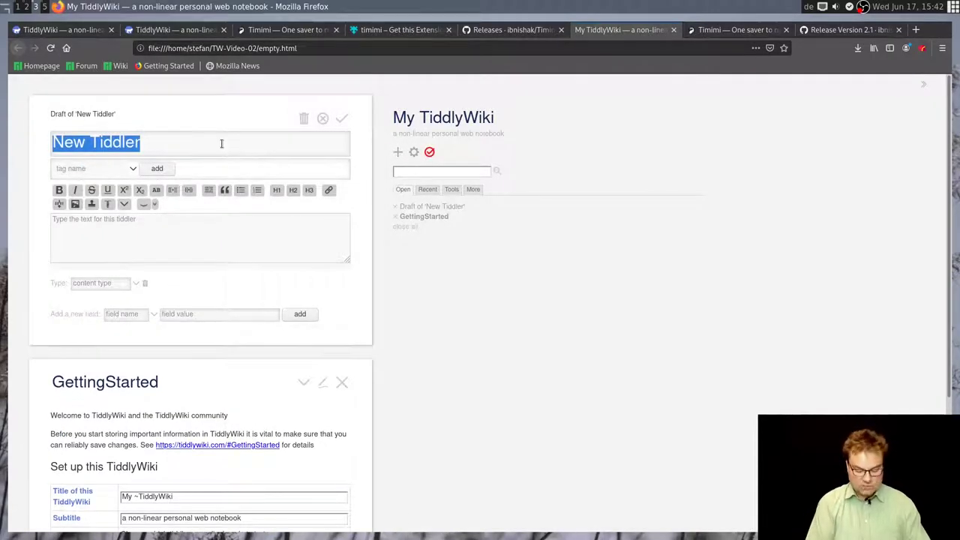
type("first ")
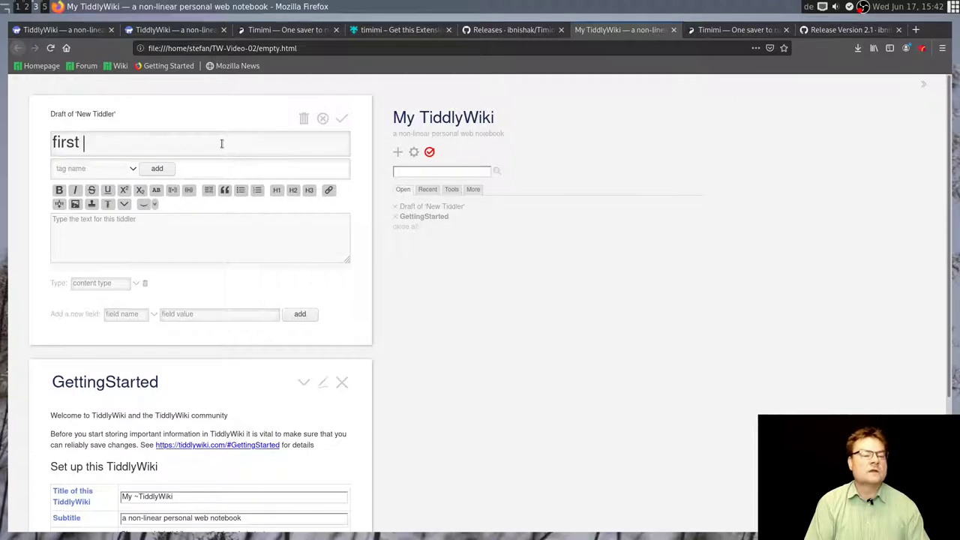
type("Tiddler")
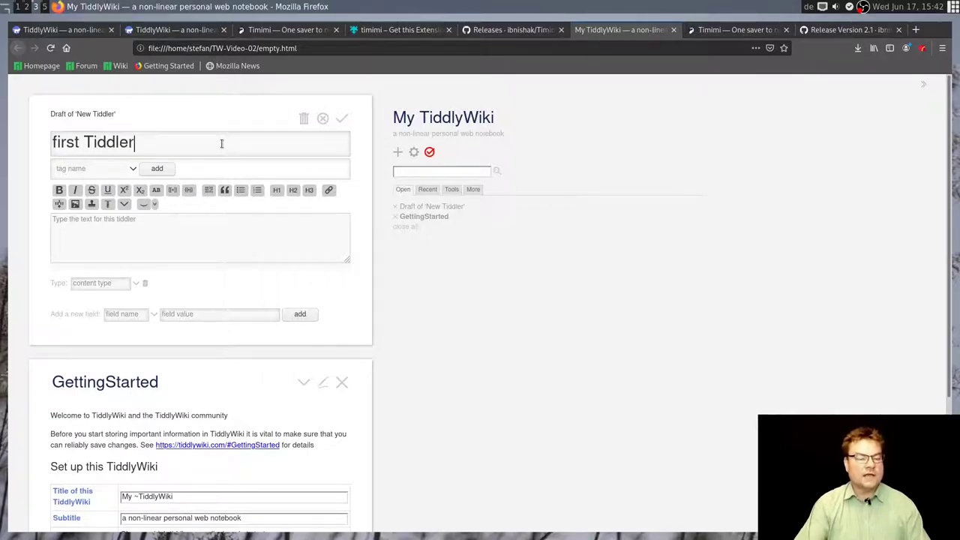
left_click(114, 165)
type("test")
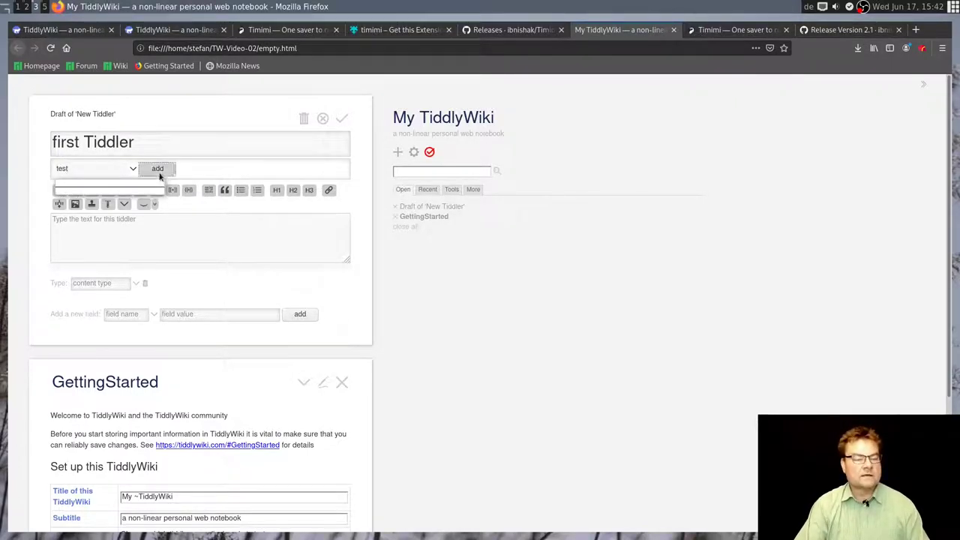
left_click(159, 174)
left_click(133, 222)
type("test")
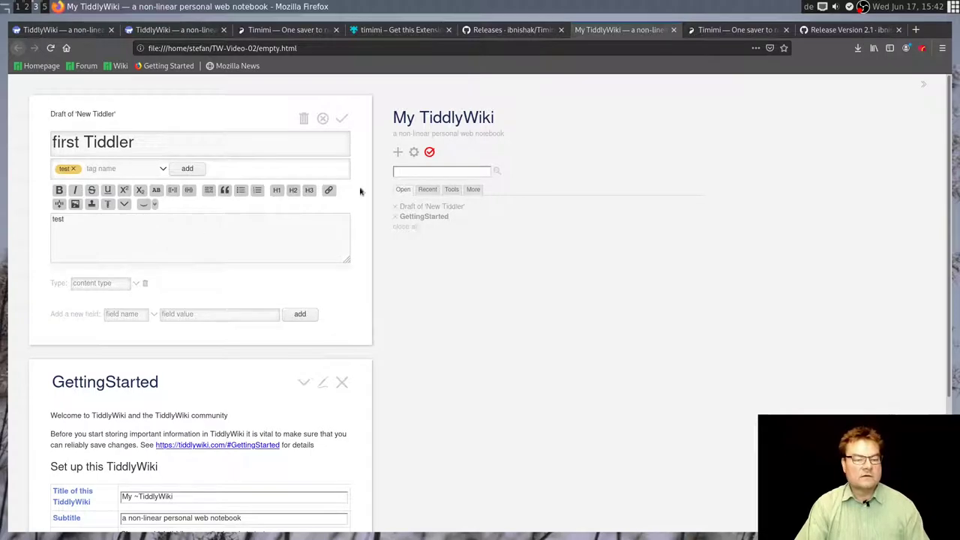
left_click(342, 119)
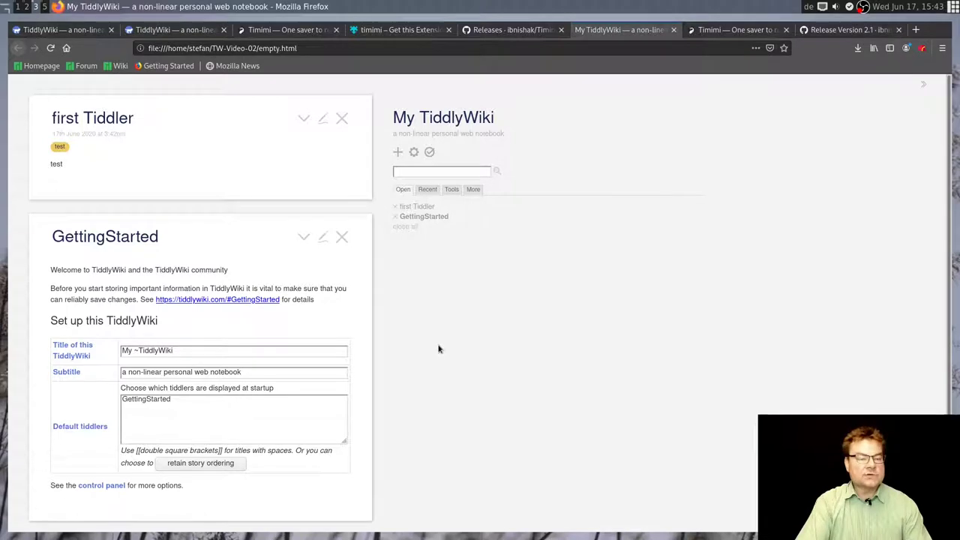
Reload the wiki with F5 and open 'first Tiddler' from the sidebar's Recent list
key("F5")
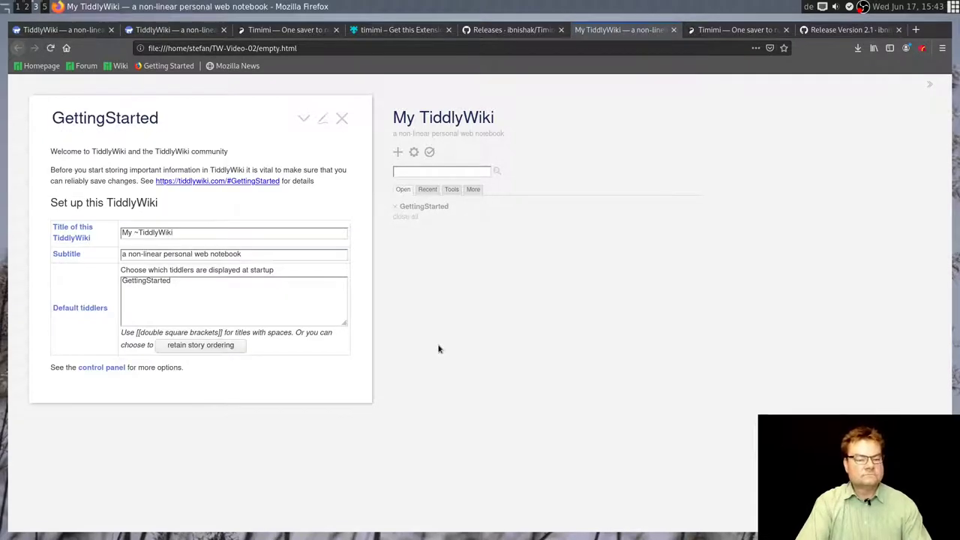
key("F5")
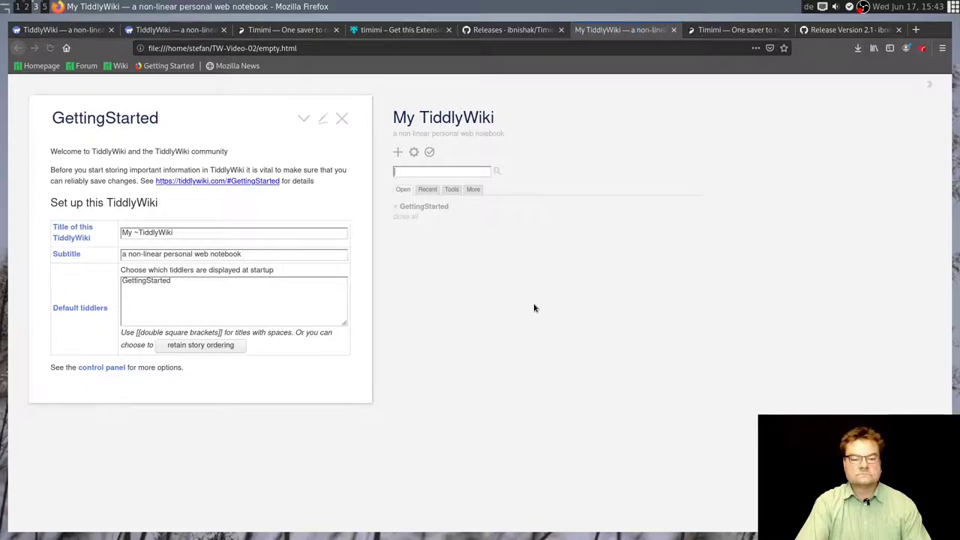
left_click(428, 190)
left_click(411, 217)
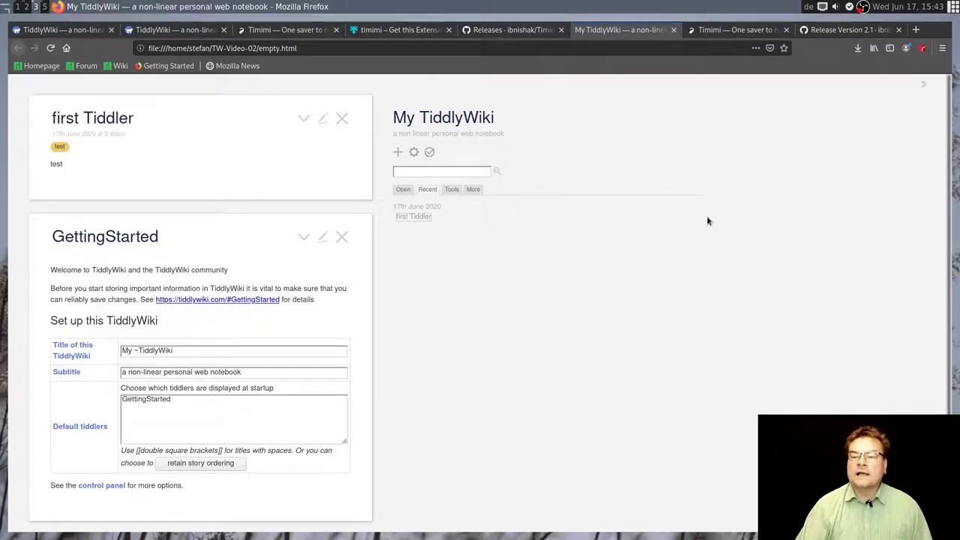
Quit Firefox, confirming closing all eight tabs and leaving the tiddlywiki.com page
key("ctrl+q")
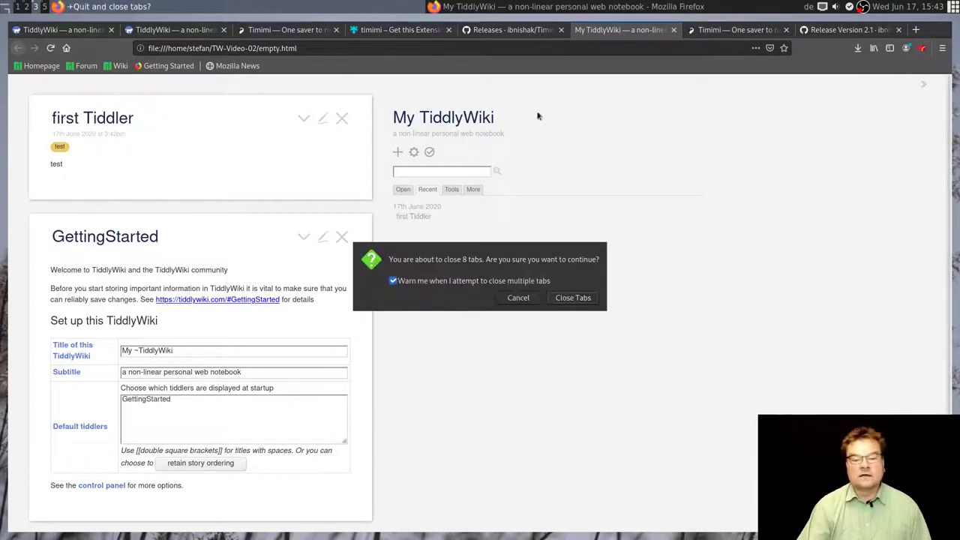
left_click(579, 298)
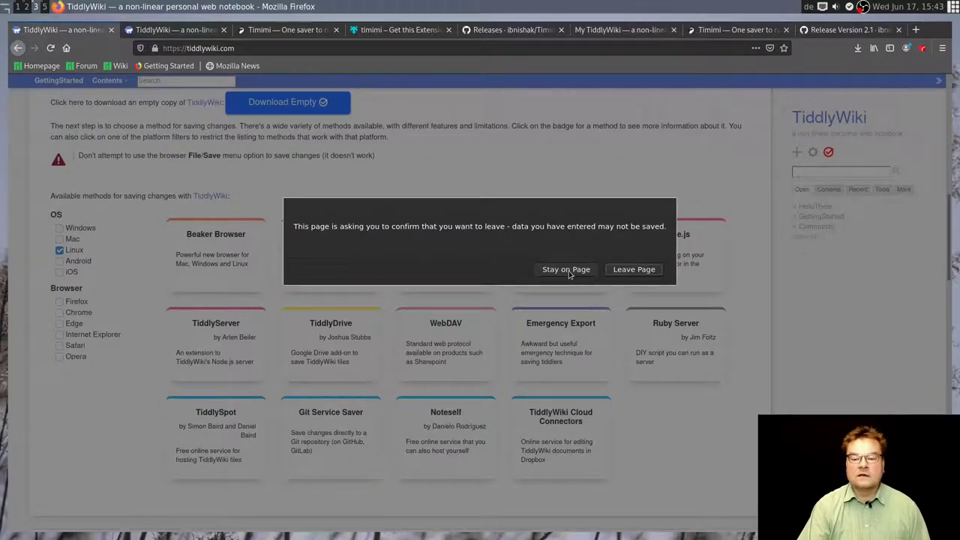
left_click(621, 274)
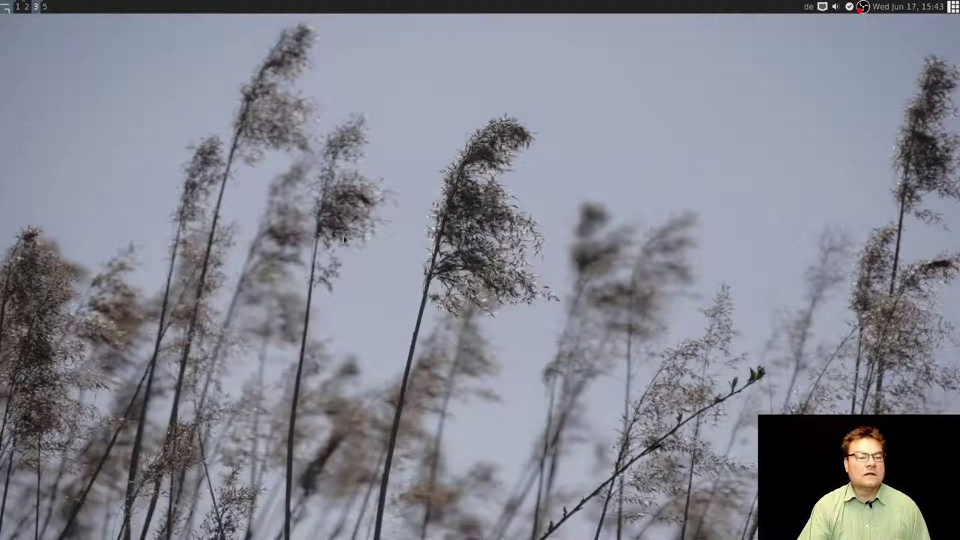
Start Firefox again from the rofi launcher by typing 'fir'
key("super+d")
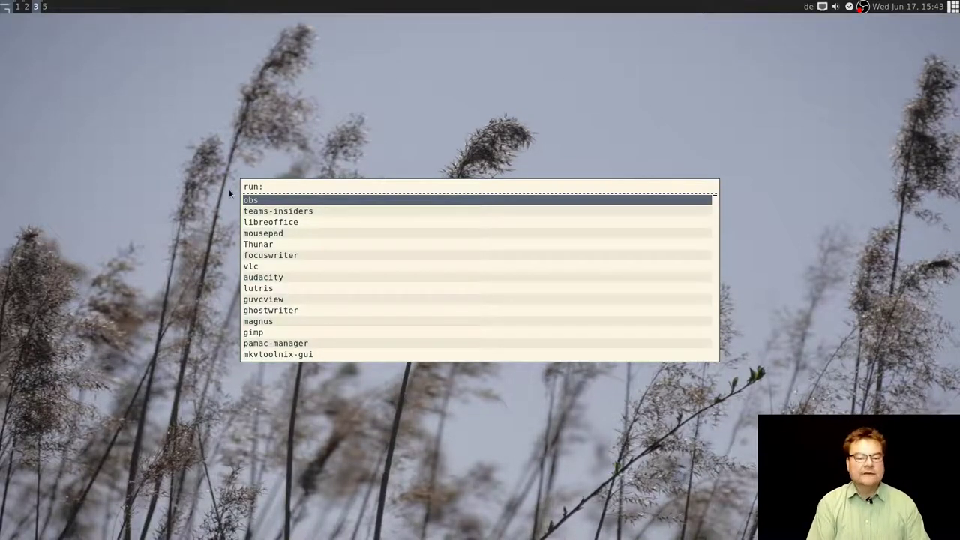
type("fir")
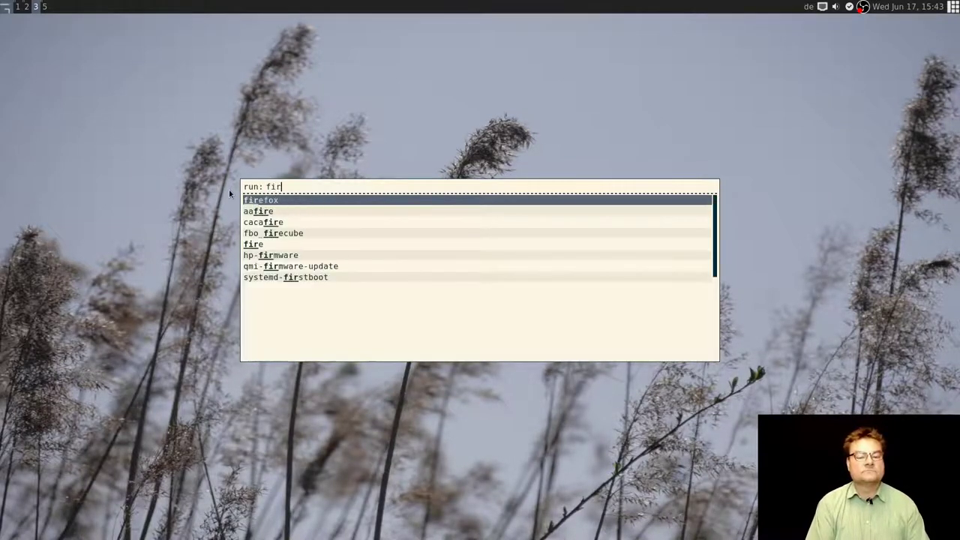
key("Return")
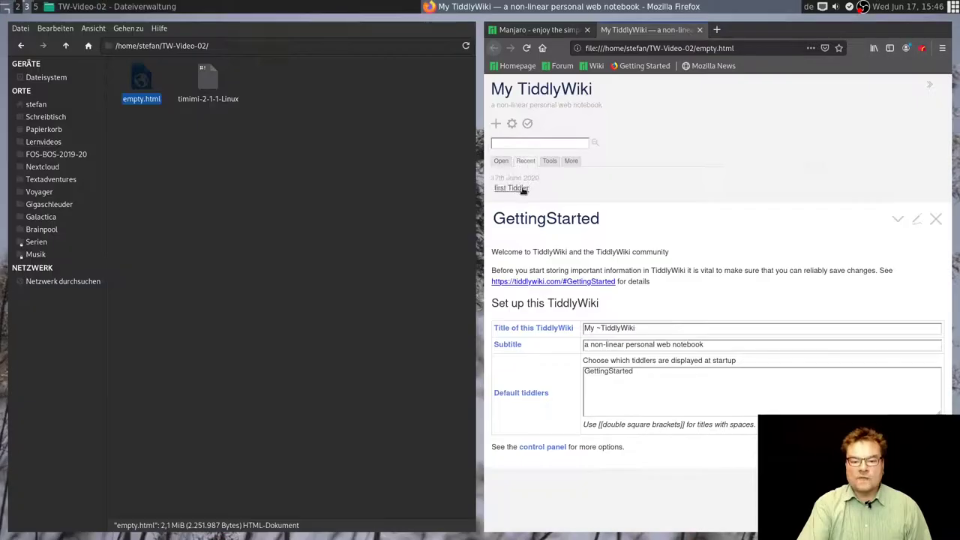
Open 'first Tiddler' to verify it was saved, then quit Firefox, closing both tabs
left_click(518, 188)
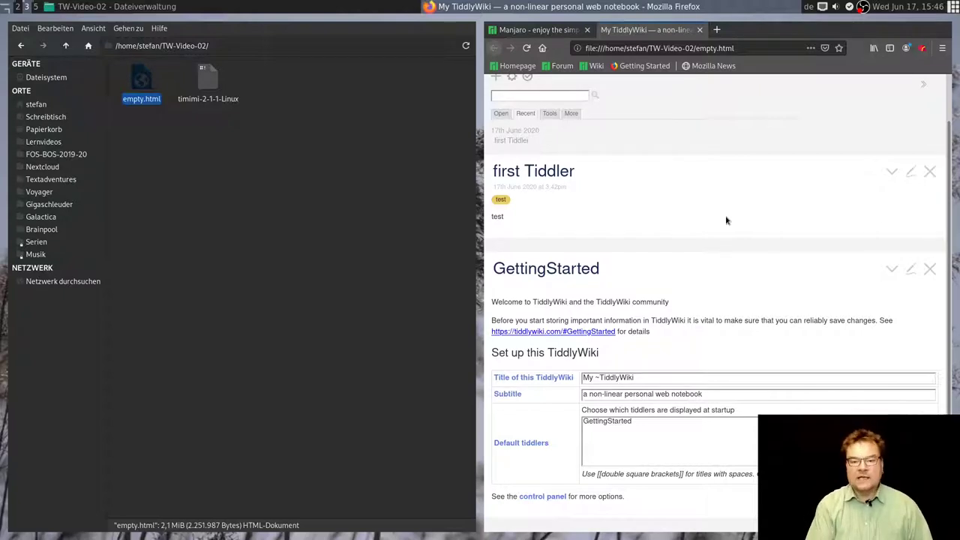
key("ctrl+q")
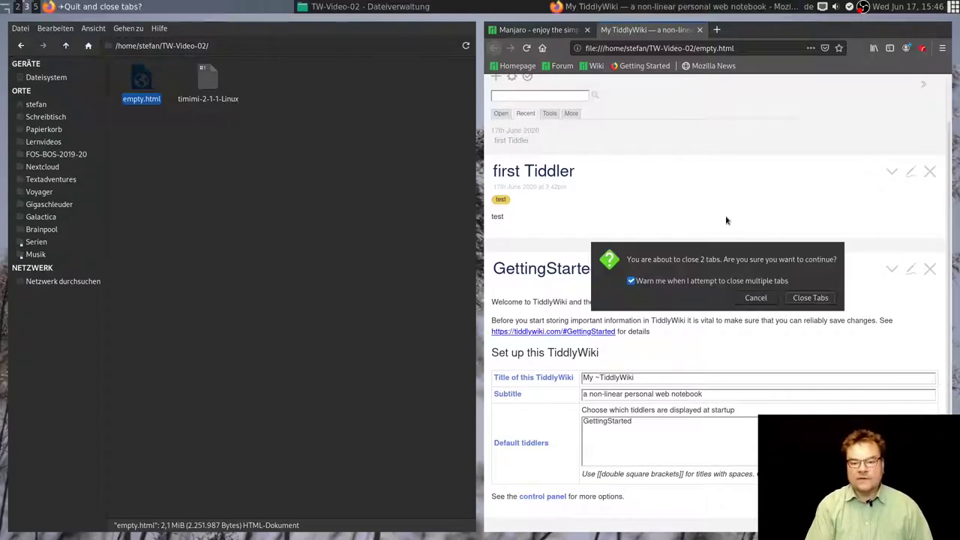
left_click(757, 297)
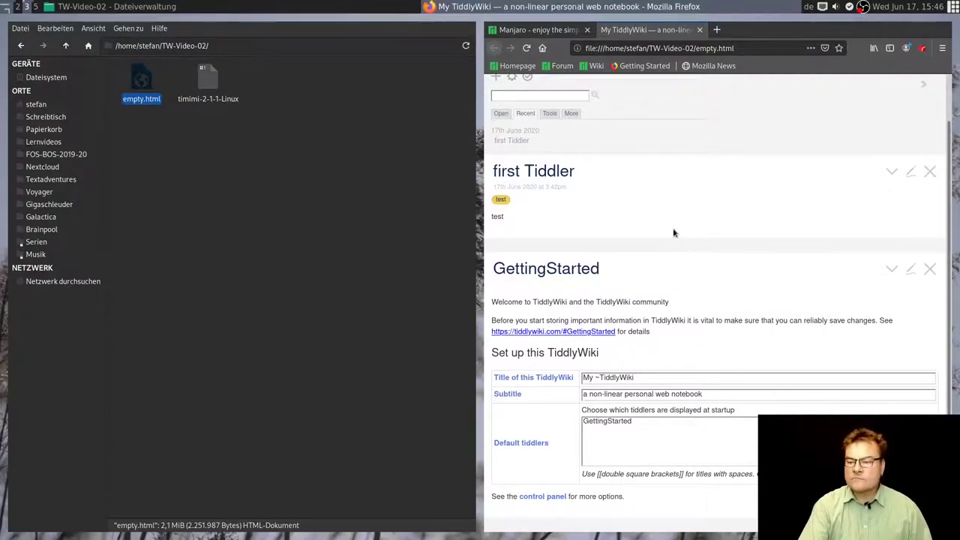
key("ctrl+q")
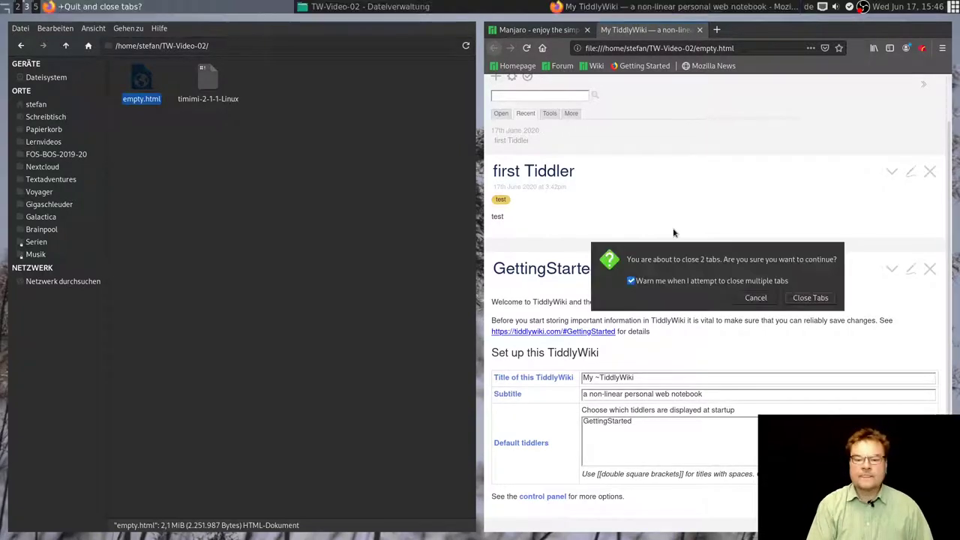
left_click(811, 298)
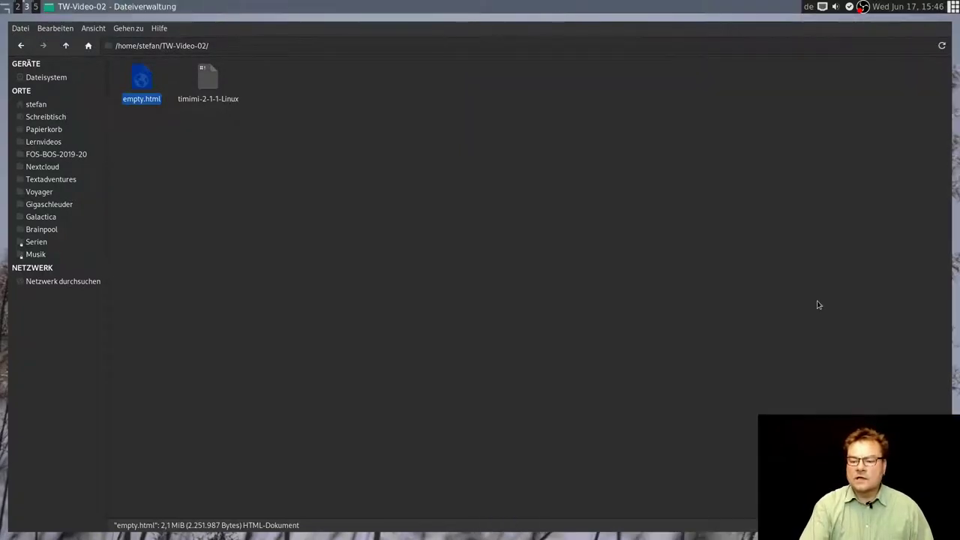
Open empty.html from Thunar in Chrome and show 'first Tiddler' from the Recent tab
double_click(143, 80)
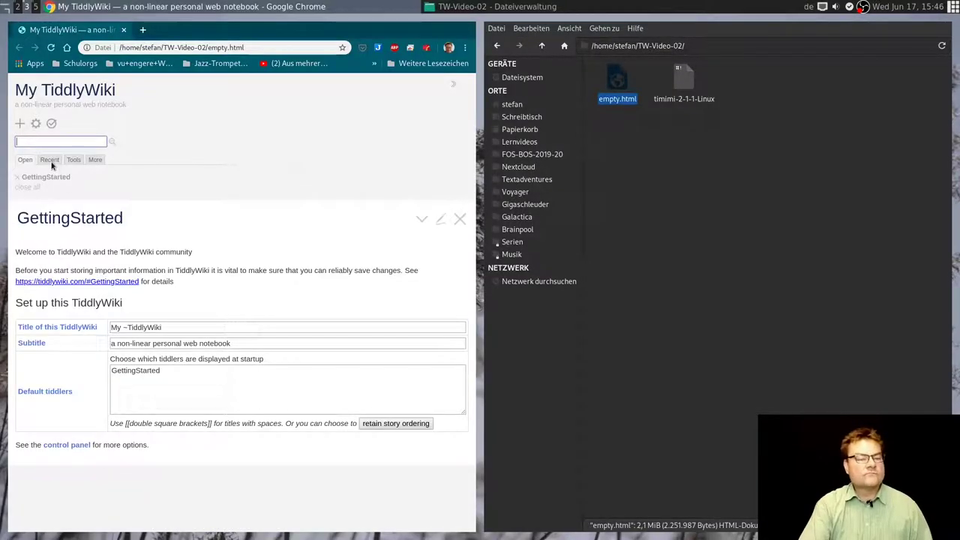
left_click(49, 160)
left_click(35, 187)
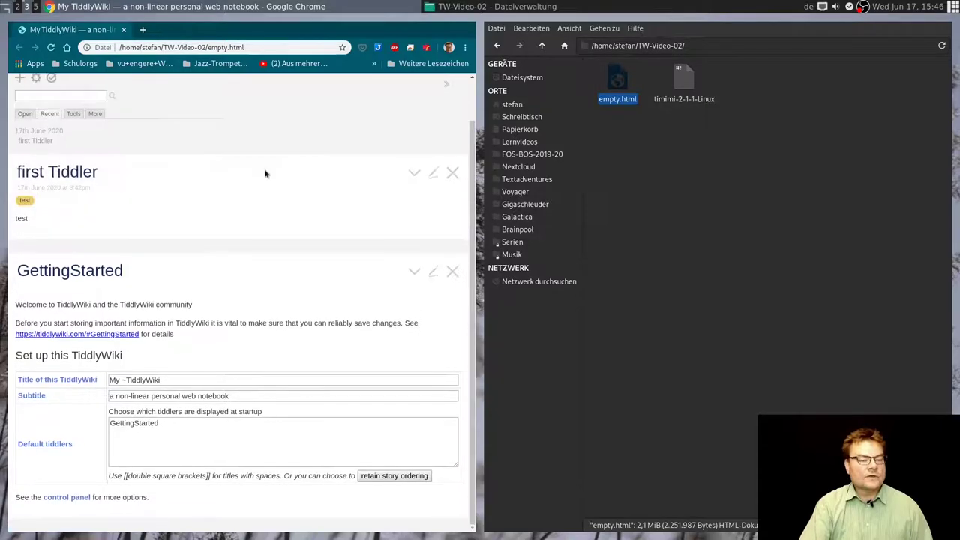
scroll(266, 175, "up", 1)
Create 'second Tiddler' tagged test with body 'test', save it, and reload with F5
left_click(20, 97)
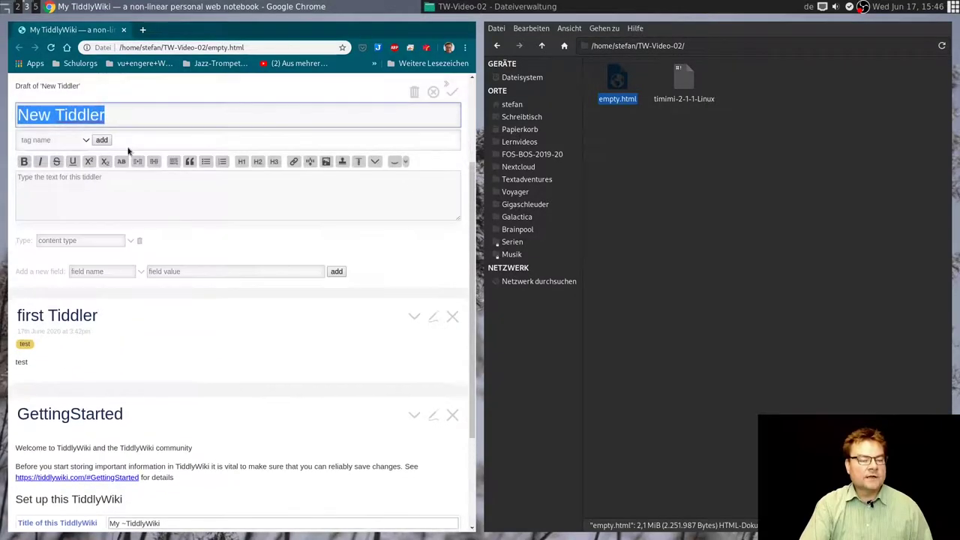
type("Second")
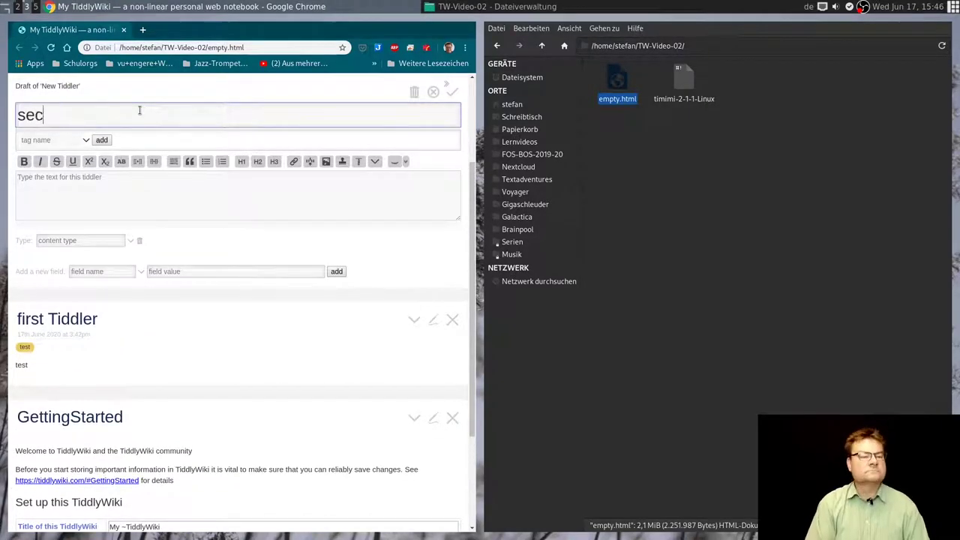
key("BackSpace")
key("BackSpace")
key("BackSpace")
type("on")
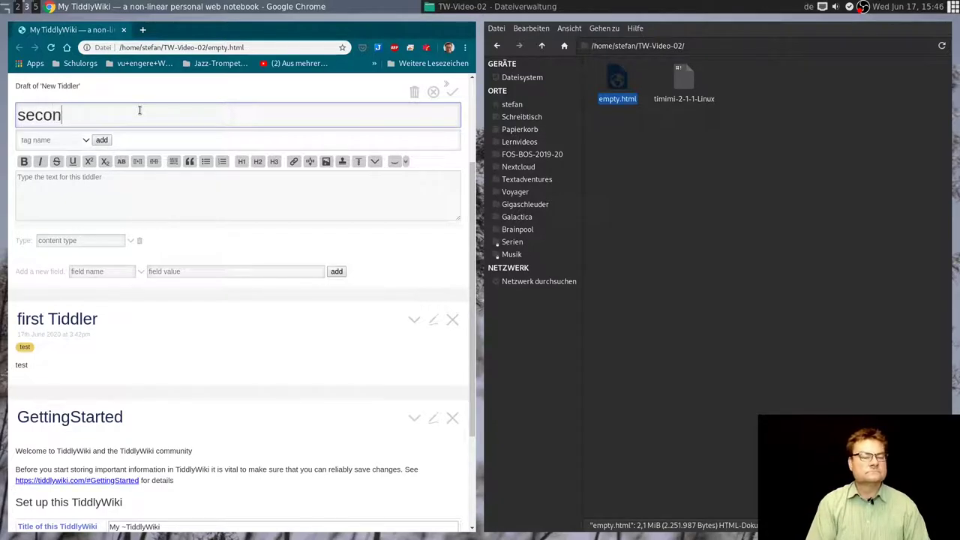
type("d Tiddler")
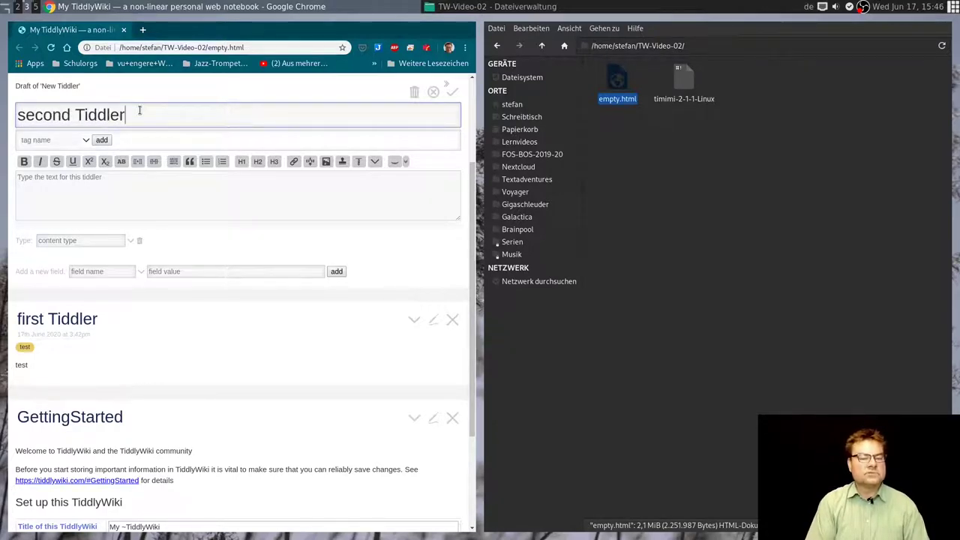
left_click(39, 139)
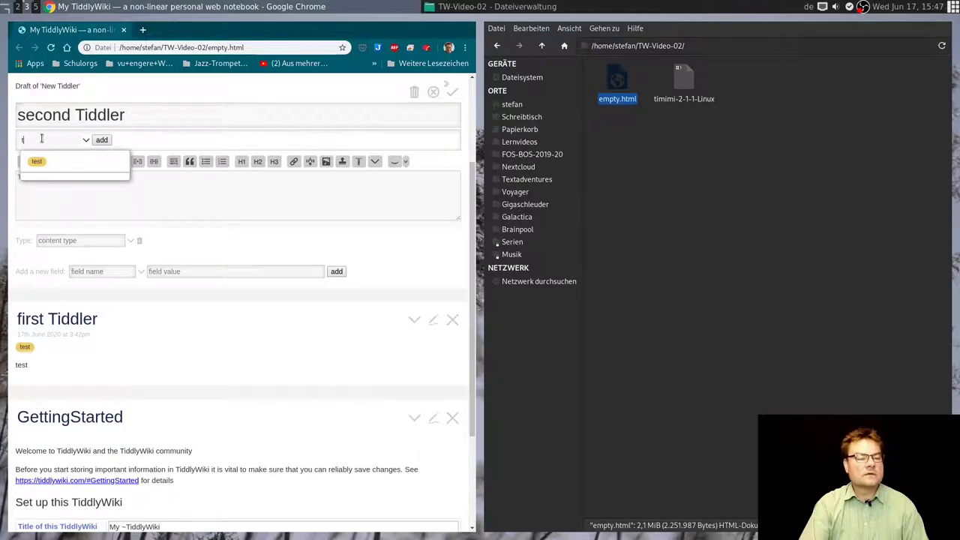
left_click(36, 161)
type("test")
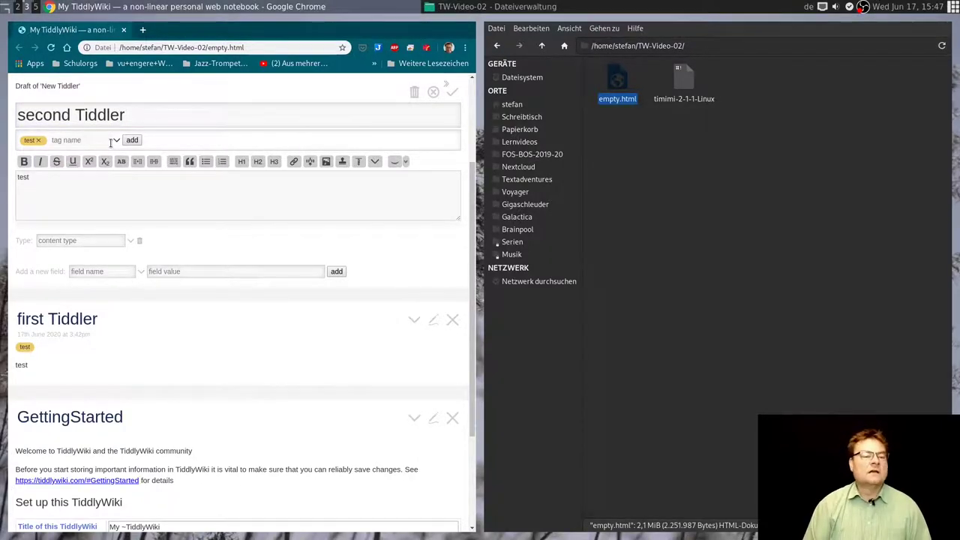
key("ctrl+Return")
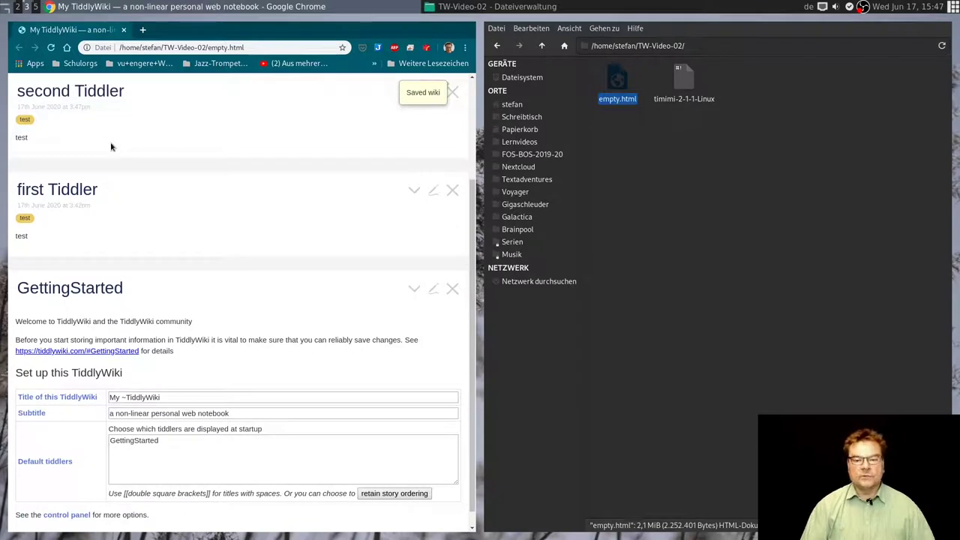
key("F5")
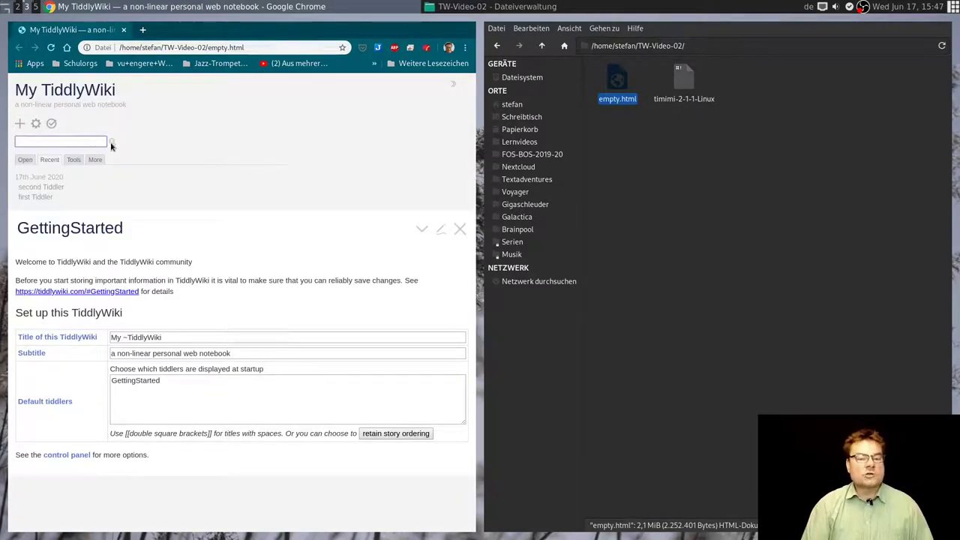
Open 'first Tiddler' and then 'second Tiddler' from the Recent list
left_click(35, 197)
left_click(41, 128)
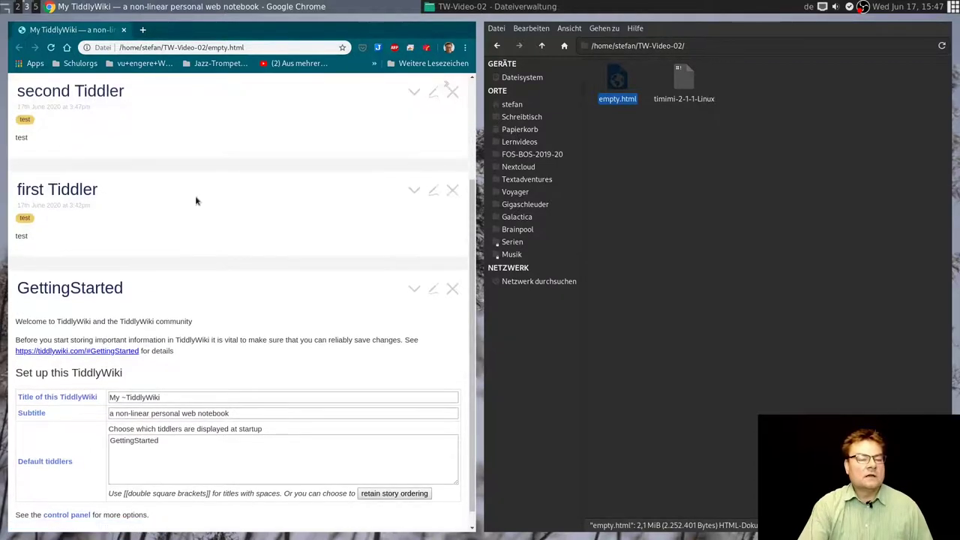